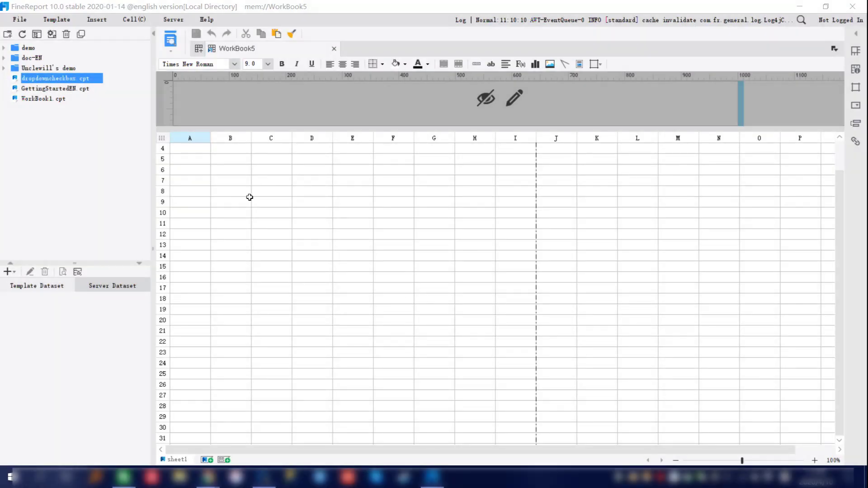
Step: Create a new blank report template, WorkBook6, from the toolbar
{"action": "left_click", "coordinate": [203, 49]}
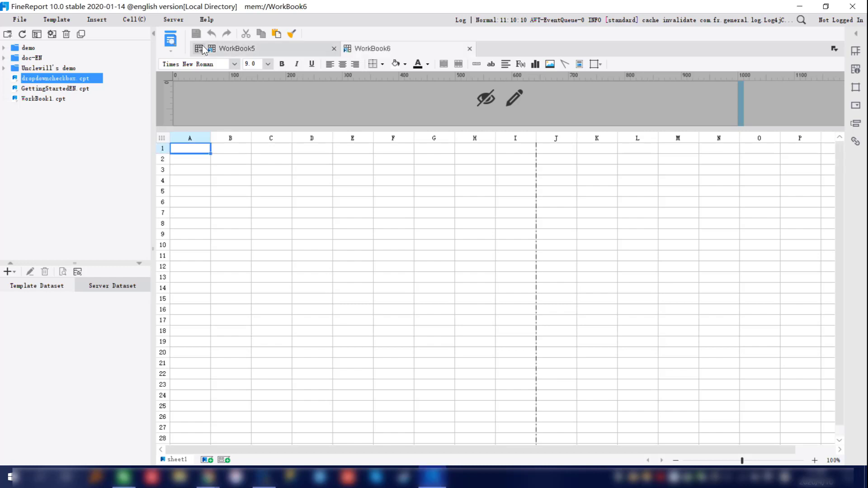
Step: Close WorkBook5 and add a database query dataset on the FRDemoEN connection
{"action": "left_click", "coordinate": [335, 48]}
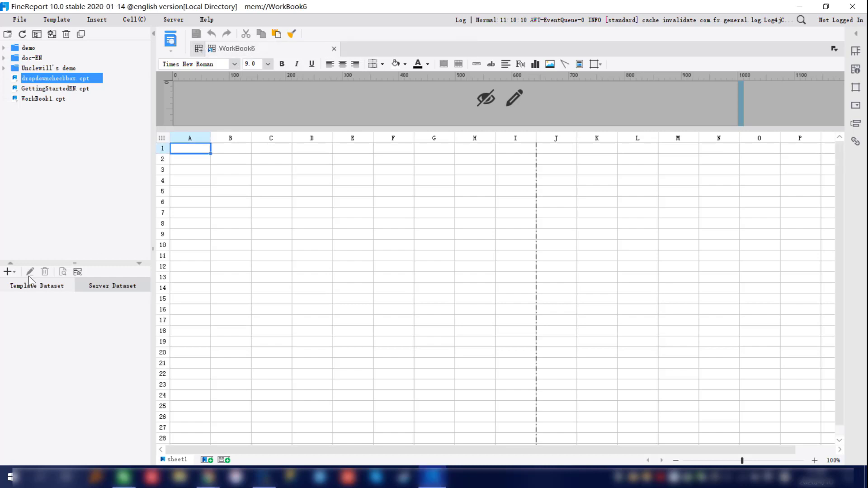
{"action": "left_click", "coordinate": [9, 273]}
{"action": "left_click", "coordinate": [31, 289]}
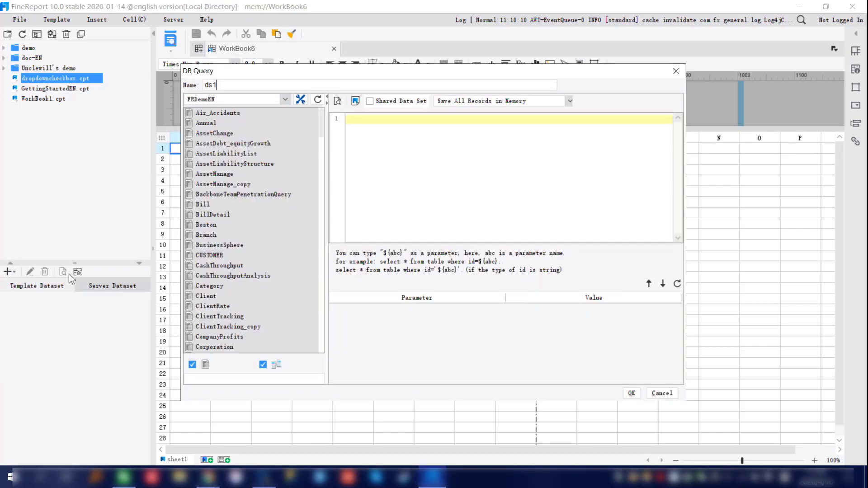
{"action": "left_click", "coordinate": [283, 99]}
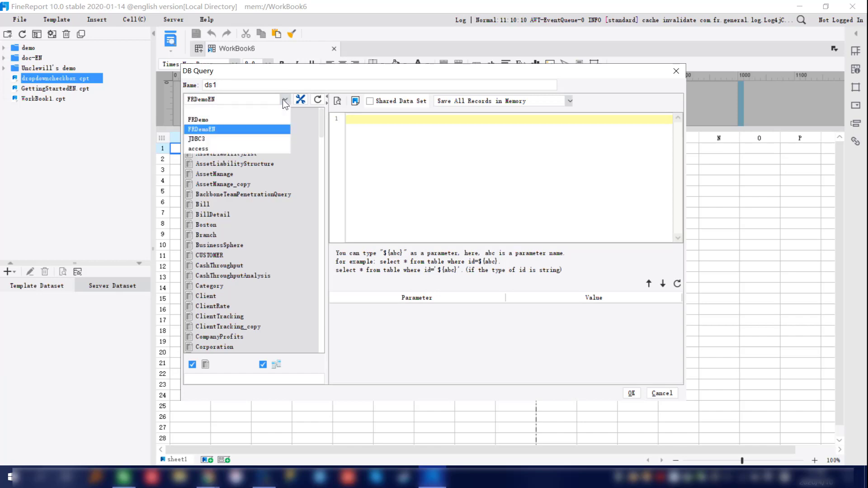
{"action": "left_click", "coordinate": [215, 128]}
Step: Write SELECT * FROM EMPLOYEE in the SQL editor and preview the returned rows
{"action": "scroll", "coordinate": [270, 177], "scroll_direction": "down", "scroll_amount": 7}
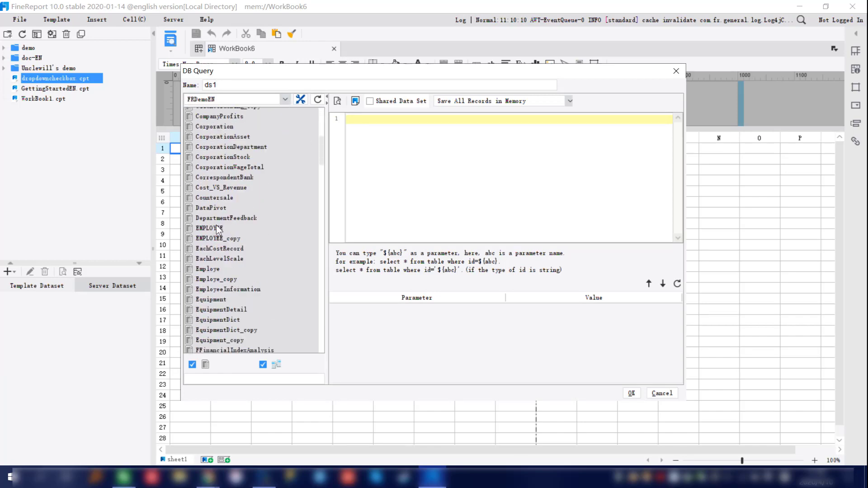
{"action": "scroll", "coordinate": [216, 228], "scroll_direction": "up", "scroll_amount": 1}
{"action": "left_click", "coordinate": [216, 225]}
{"action": "left_click", "coordinate": [217, 248]}
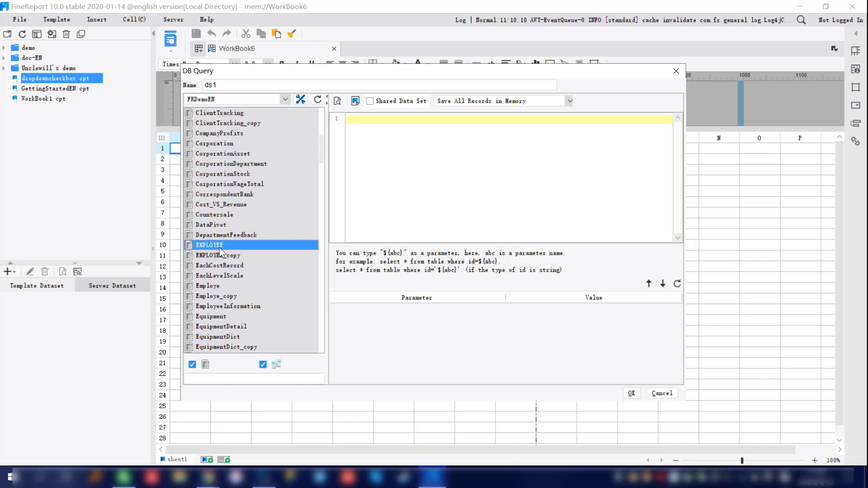
{"action": "left_click_drag", "start_coordinate": [349, 179], "coordinate": [382, 136]}
{"action": "left_click", "coordinate": [399, 154]}
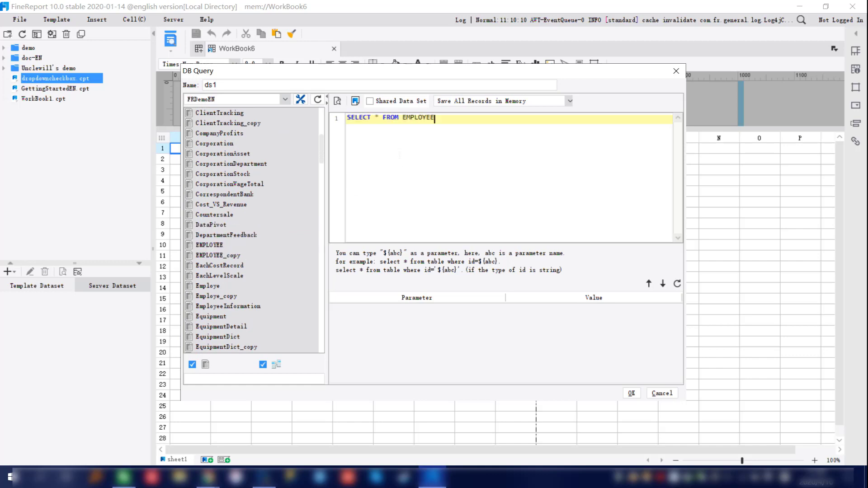
{"action": "left_click", "coordinate": [338, 101]}
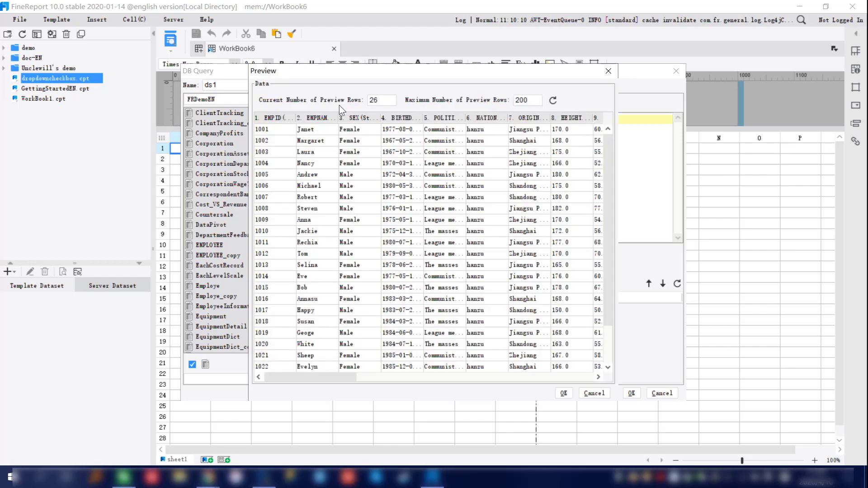
Step: Widen the EMPID and EMPNAME preview columns, then close the employee data preview
{"action": "left_click_drag", "start_coordinate": [296, 119], "coordinate": [365, 117]}
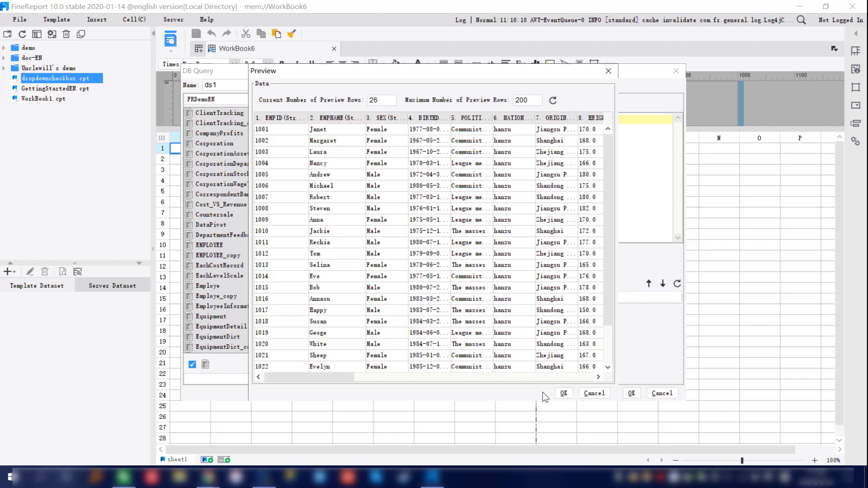
{"action": "left_click", "coordinate": [563, 393]}
Step: Append where empid in ('${Employee}') to the ds1 SQL query
{"action": "type", "text": "where em"}
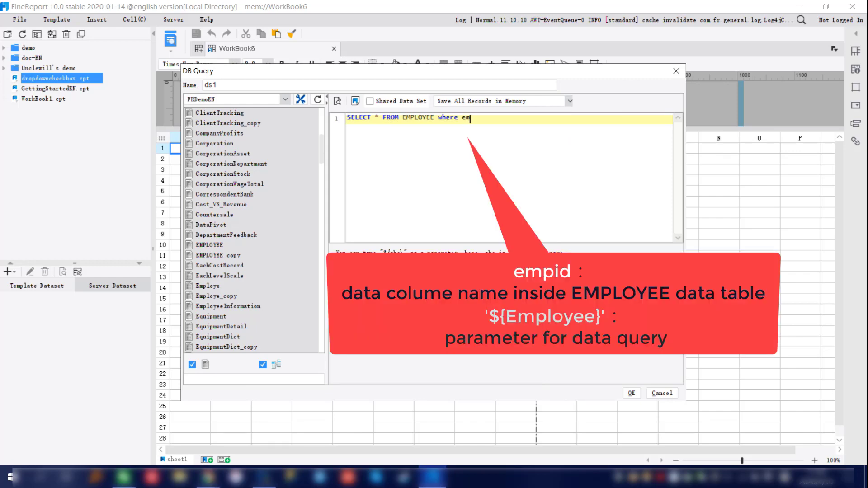
{"action": "type", "text": "pid in ('${Employee}'"}
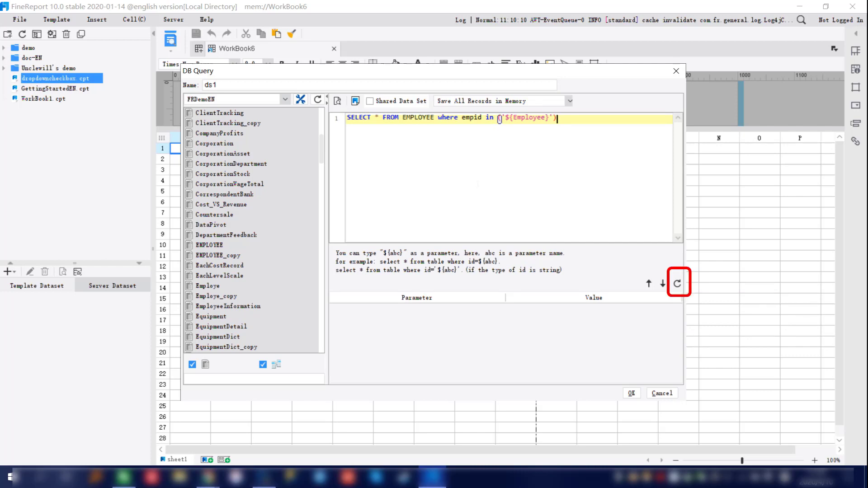
Step: Detect the Employee parameter, preview with an empty value, and save the ds1 dataset
{"action": "left_click", "coordinate": [677, 284]}
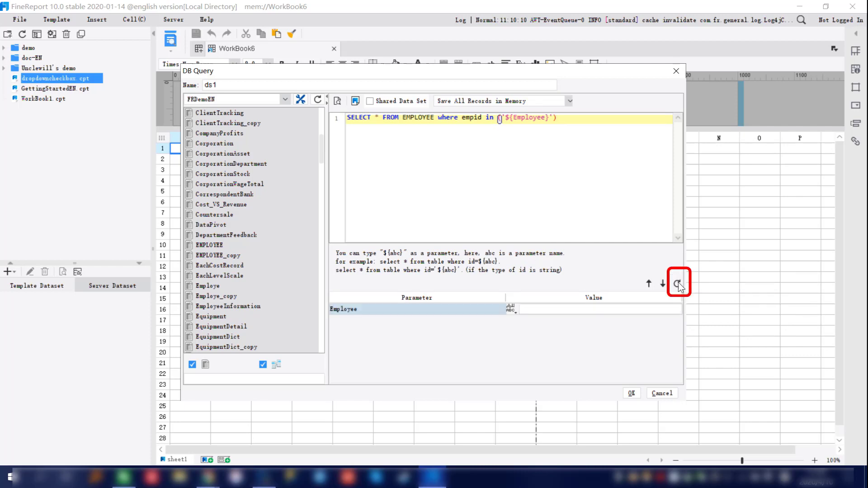
{"action": "left_click", "coordinate": [337, 101]}
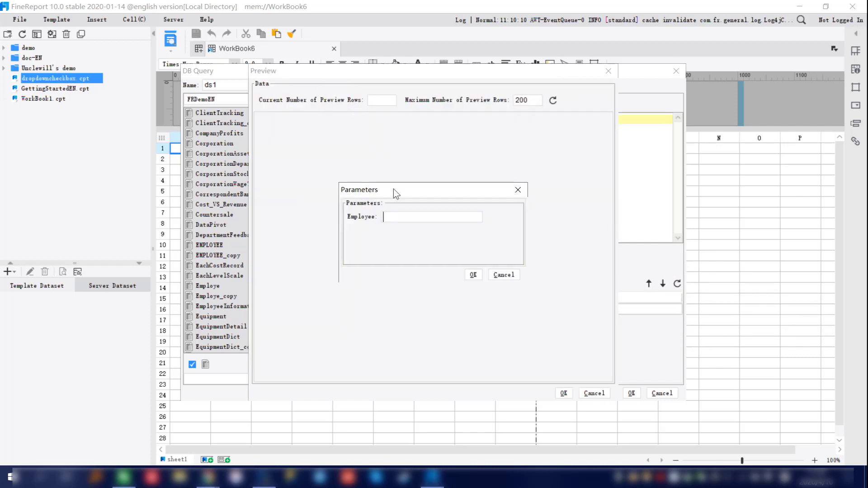
{"action": "left_click", "coordinate": [473, 275]}
{"action": "left_click", "coordinate": [563, 393]}
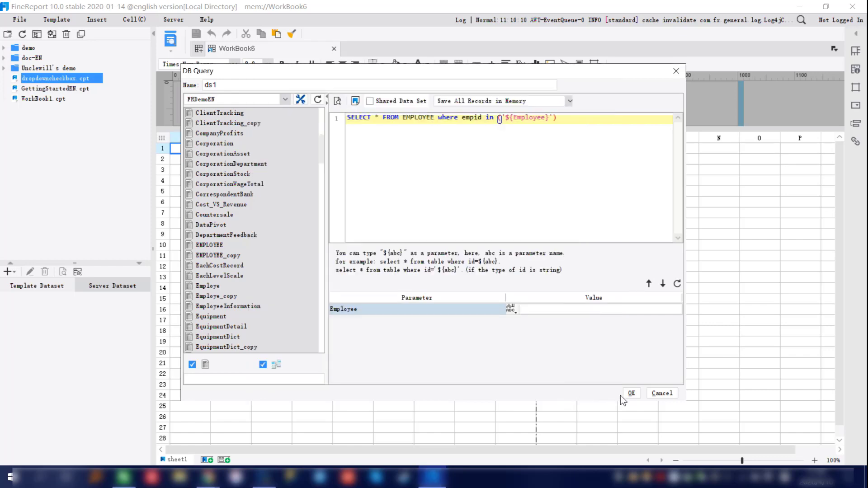
{"action": "left_click", "coordinate": [630, 394]}
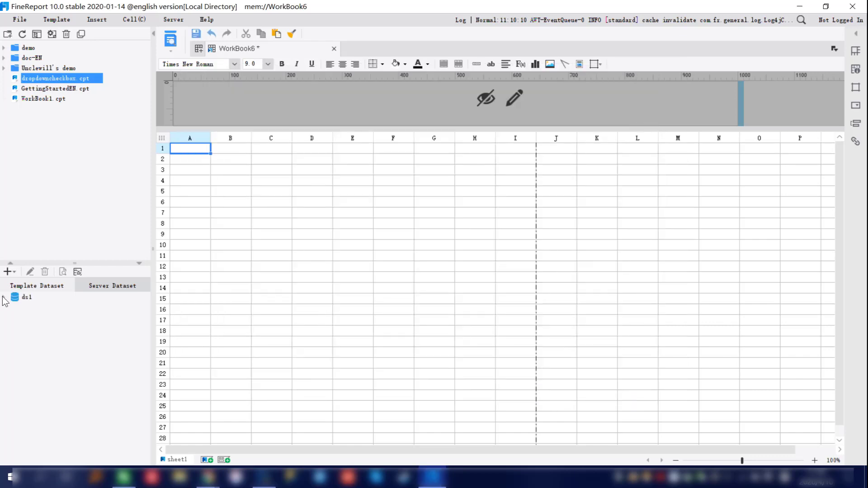
Step: Place the ds1 fields EMPID and EMPNAME left to right into cells A2 and B2
{"action": "left_click", "coordinate": [473, 275]}
{"action": "scroll", "coordinate": [49, 325], "scroll_direction": "down", "scroll_amount": 3}
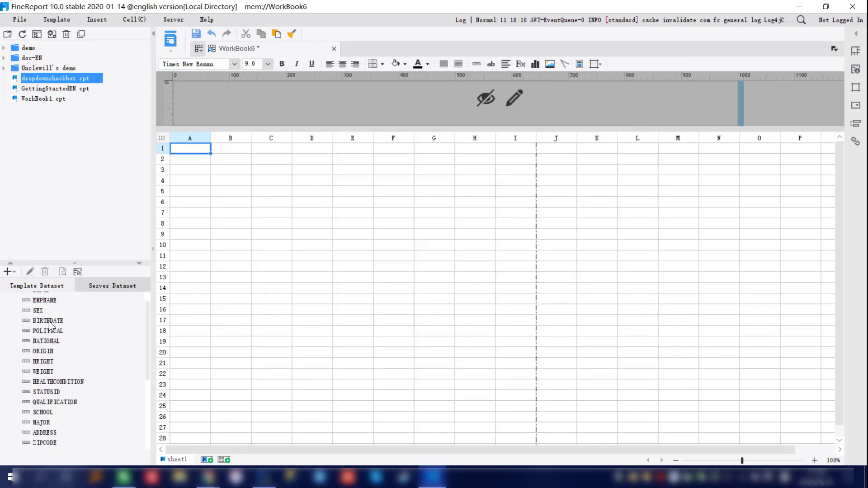
{"action": "scroll", "coordinate": [50, 326], "scroll_direction": "up", "scroll_amount": 3}
{"action": "left_click_drag", "start_coordinate": [86, 262], "coordinate": [113, 122]}
{"action": "scroll", "coordinate": [93, 202], "scroll_direction": "up", "scroll_amount": 1}
{"action": "scroll", "coordinate": [90, 215], "scroll_direction": "down", "scroll_amount": 1}
{"action": "scroll", "coordinate": [212, 180], "scroll_direction": "down", "scroll_amount": 1}
{"action": "scroll", "coordinate": [199, 169], "scroll_direction": "up", "scroll_amount": 1}
{"action": "left_click", "coordinate": [41, 160]}
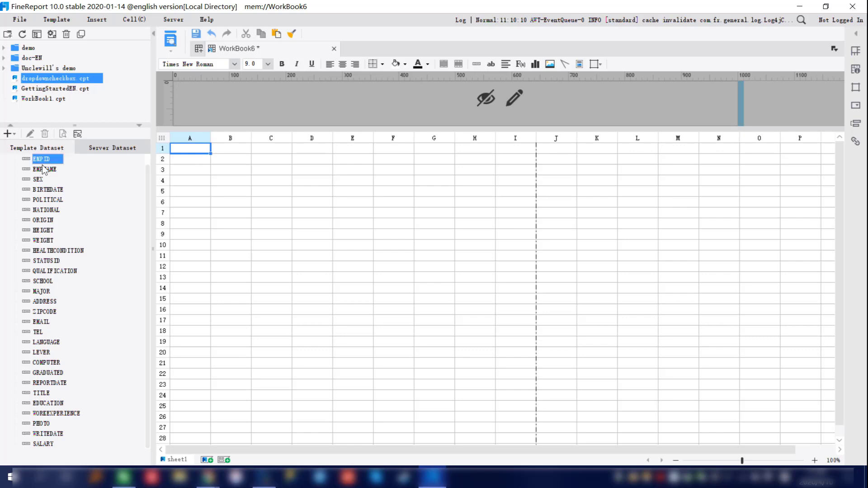
{"action": "left_click", "coordinate": [45, 171], "text": "ctrl"}
{"action": "left_click_drag", "start_coordinate": [45, 170], "coordinate": [188, 144]}
{"action": "left_click", "coordinate": [175, 179]}
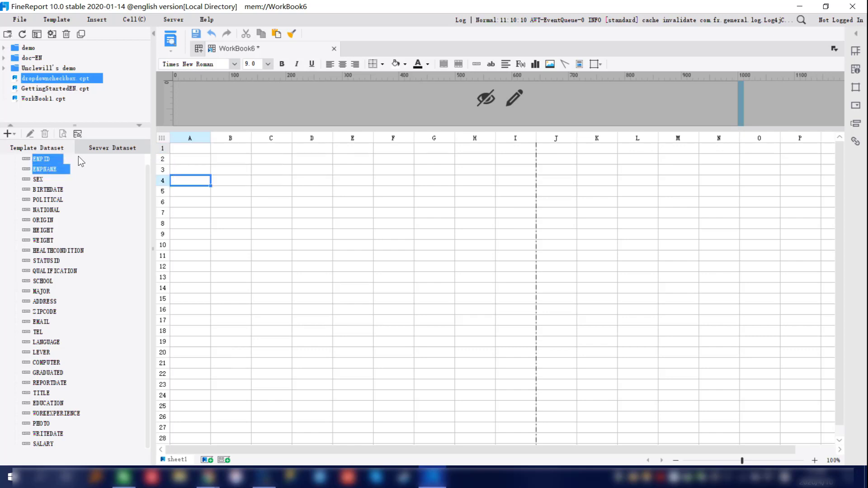
{"action": "left_click_drag", "start_coordinate": [42, 170], "coordinate": [190, 169]}
{"action": "left_click", "coordinate": [217, 171]}
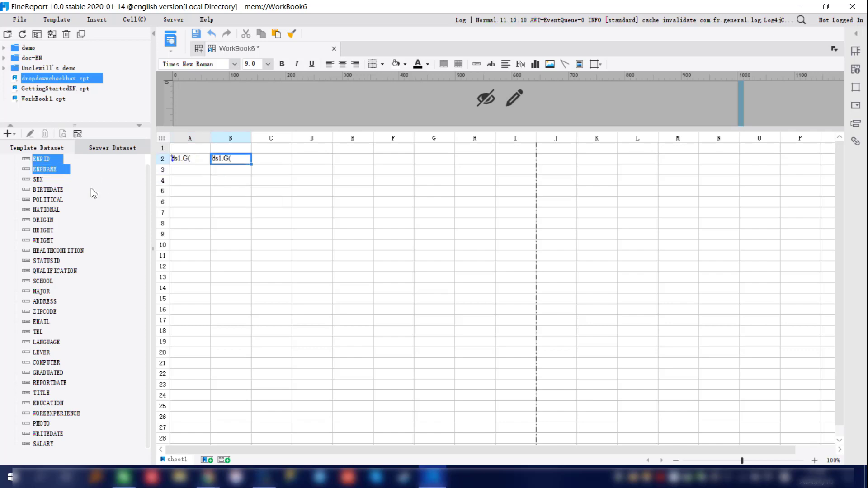
Step: Fit columns A and B, put BIRTHDATE in C2 and ORIGIN in D2, and widen column D
{"action": "double_click", "coordinate": [210, 141]}
{"action": "double_click", "coordinate": [260, 140]}
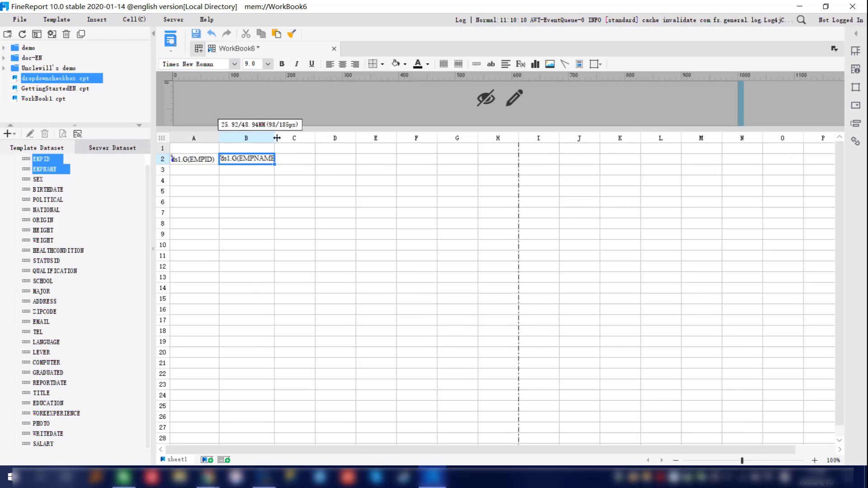
{"action": "left_click_drag", "start_coordinate": [59, 193], "coordinate": [282, 164]}
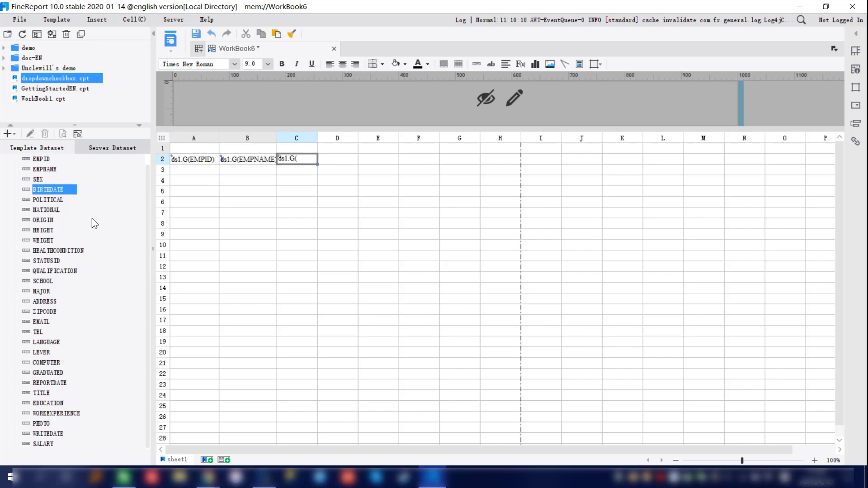
{"action": "left_click_drag", "start_coordinate": [45, 221], "coordinate": [341, 136]}
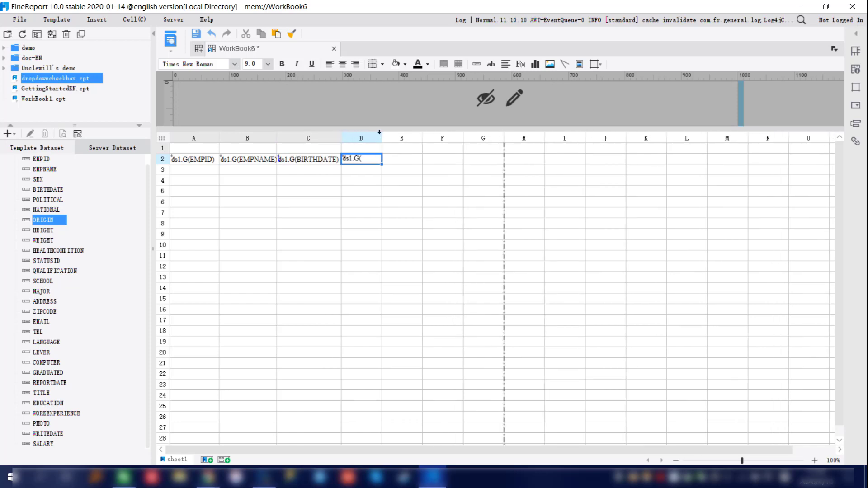
{"action": "left_click_drag", "start_coordinate": [382, 138], "coordinate": [397, 138]}
Step: Enter the headings EmployeeID, Name, Birthdate and Origin across cells A1 to D1
{"action": "left_click", "coordinate": [180, 149]}
{"action": "type", "text": "Em"}
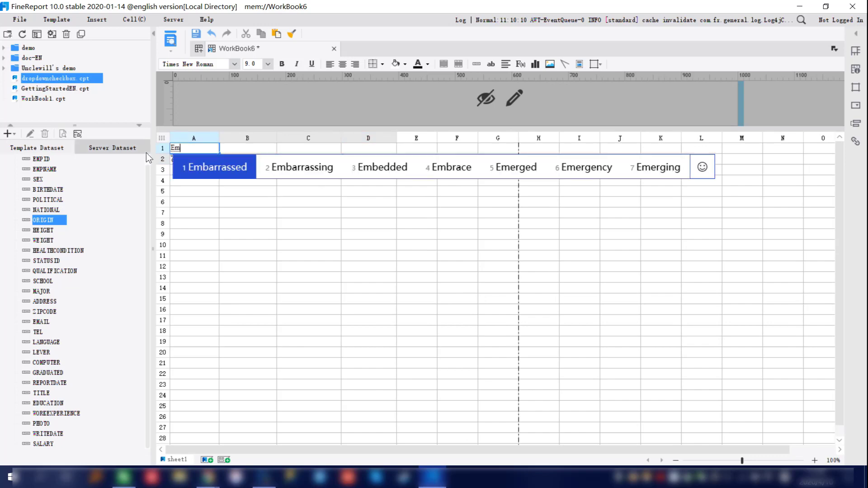
{"action": "type", "text": "ployeeID"}
{"action": "key", "text": "Tab"}
{"action": "type", "text": "Name"}
{"action": "key", "text": "Tab"}
{"action": "type", "text": "Birthdate"}
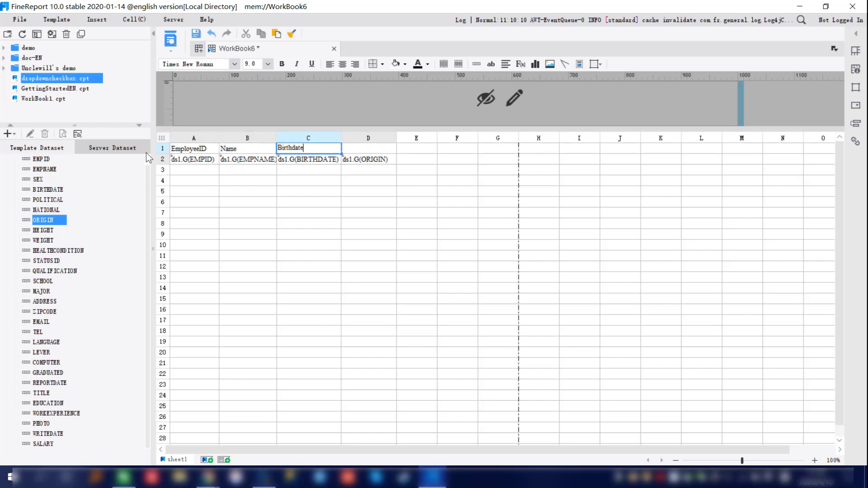
{"action": "key", "text": "Tab"}
{"action": "type", "text": "Org"}
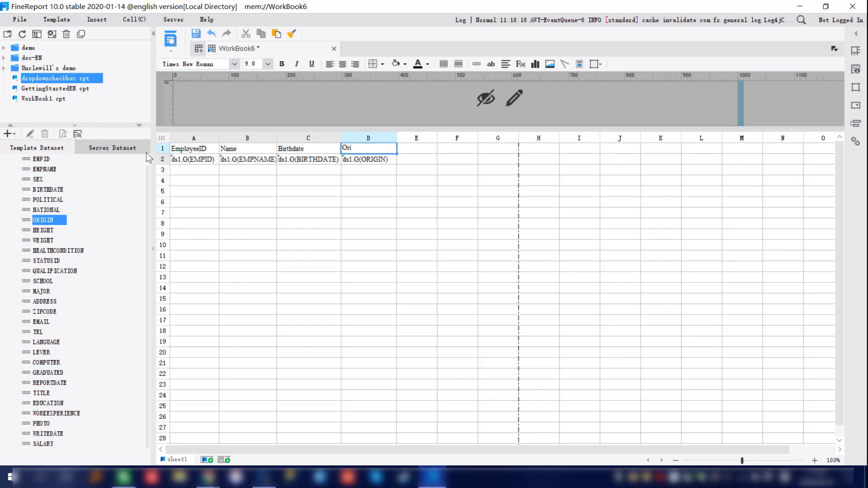
{"action": "type", "text": "igin"}
{"action": "left_click", "coordinate": [358, 298]}
{"action": "left_click", "coordinate": [356, 173]}
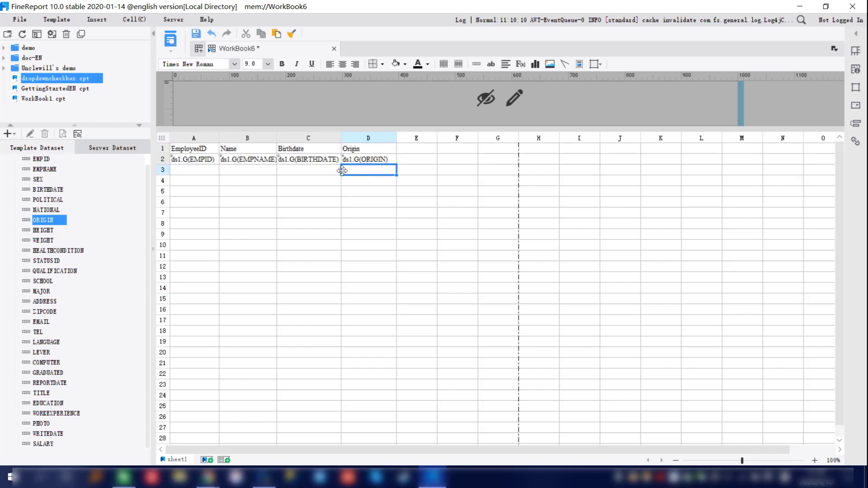
Step: Centre the text in A1:D2 and give the table all borders
{"action": "left_click_drag", "start_coordinate": [190, 148], "coordinate": [371, 159]}
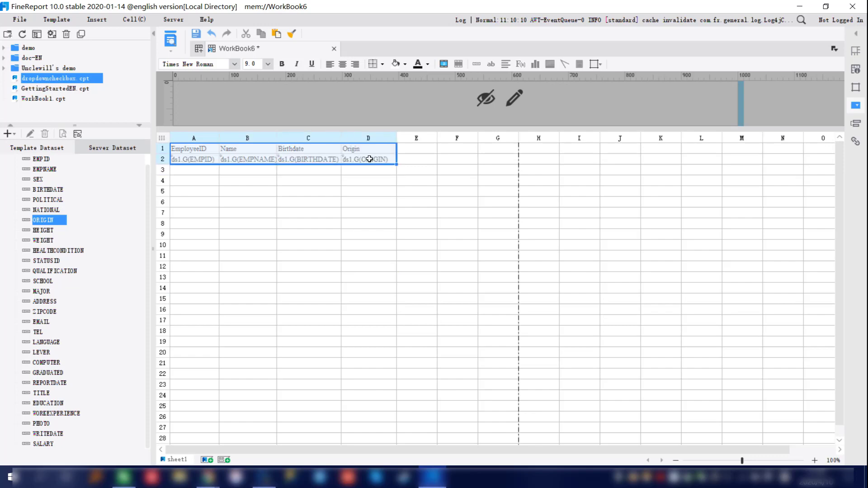
{"action": "left_click", "coordinate": [344, 66]}
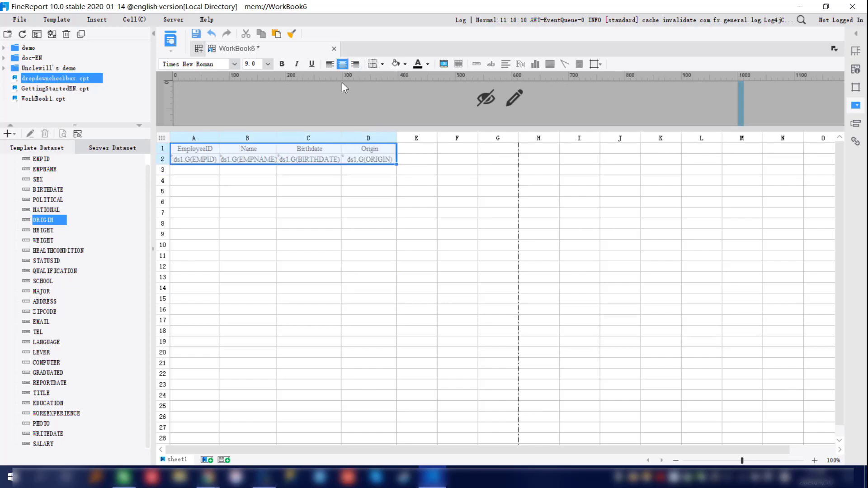
{"action": "left_click", "coordinate": [382, 64]}
{"action": "left_click", "coordinate": [389, 102]}
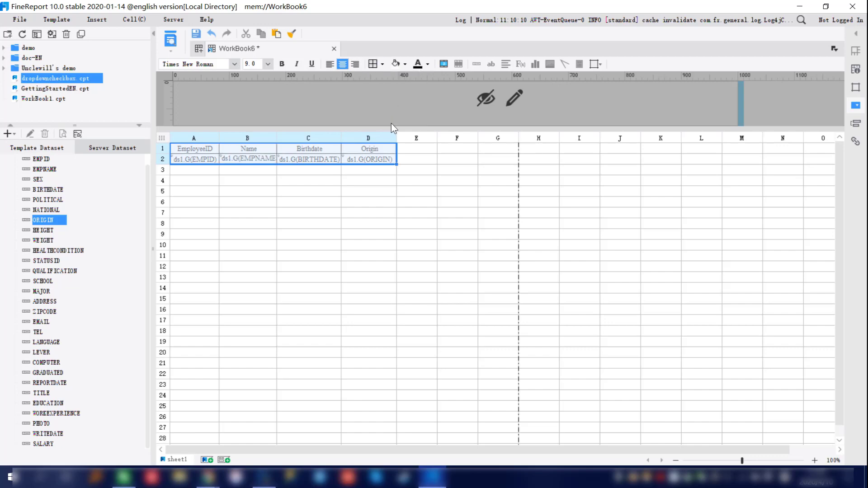
{"action": "left_click", "coordinate": [376, 190]}
Step: Fill the header row A1:D1 with cyan
{"action": "left_click_drag", "start_coordinate": [205, 149], "coordinate": [374, 149]}
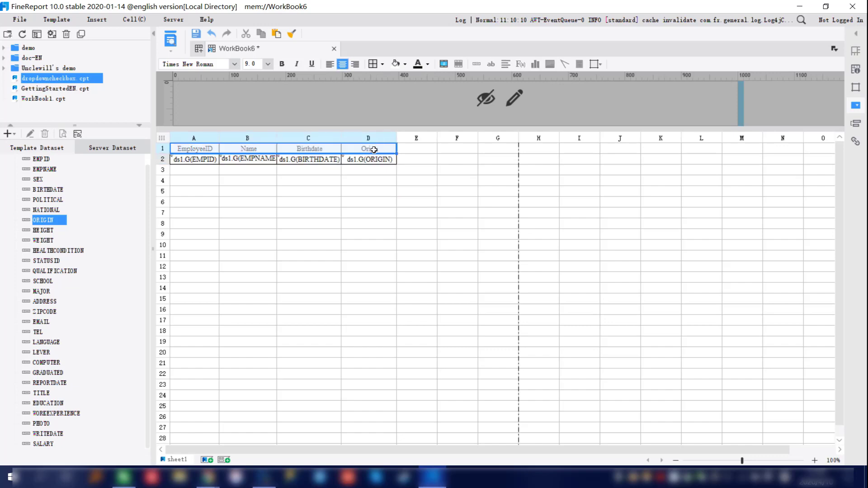
{"action": "left_click", "coordinate": [407, 64]}
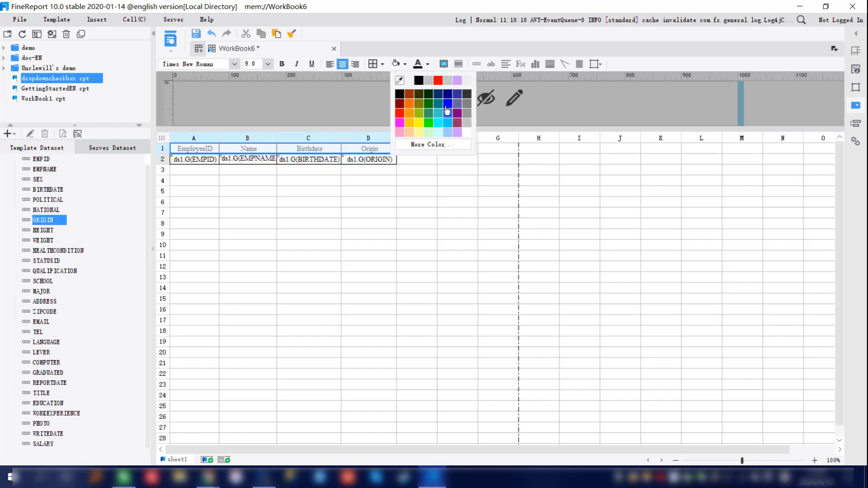
{"action": "left_click", "coordinate": [438, 125]}
{"action": "left_click", "coordinate": [374, 198]}
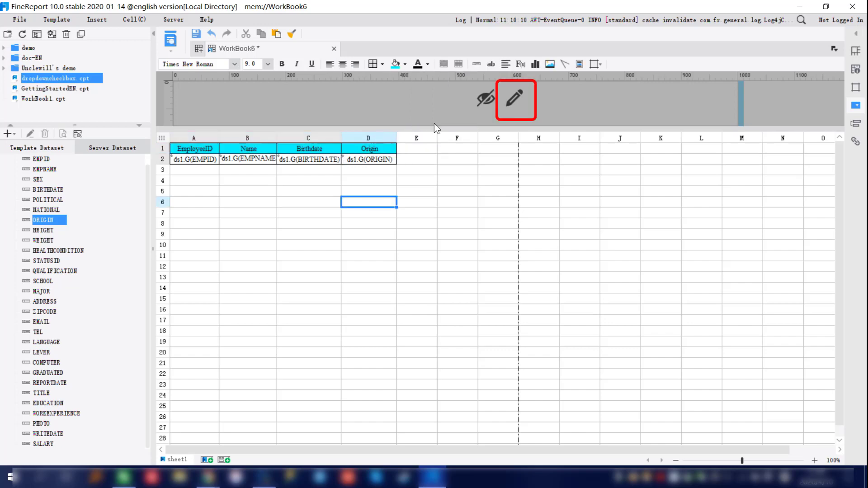
Step: Add all pending parameters to the parameter pane and make the Employee widget a Drop Down Checkbox
{"action": "left_click", "coordinate": [507, 97]}
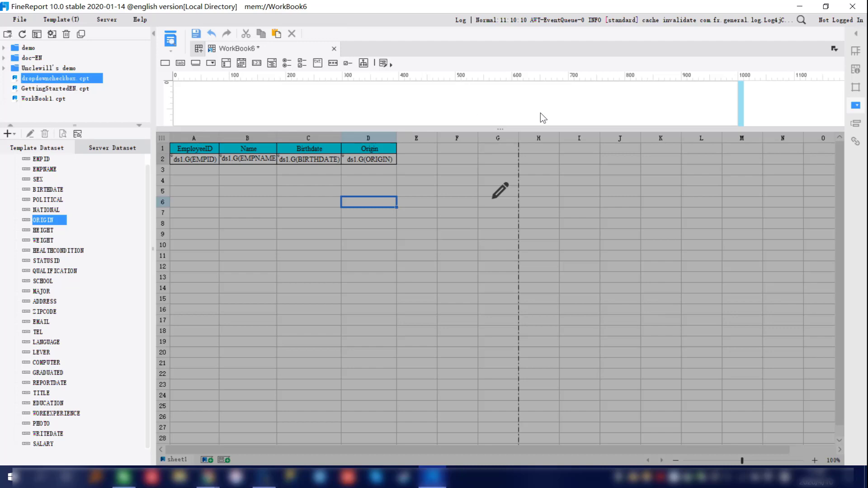
{"action": "left_click", "coordinate": [856, 34]}
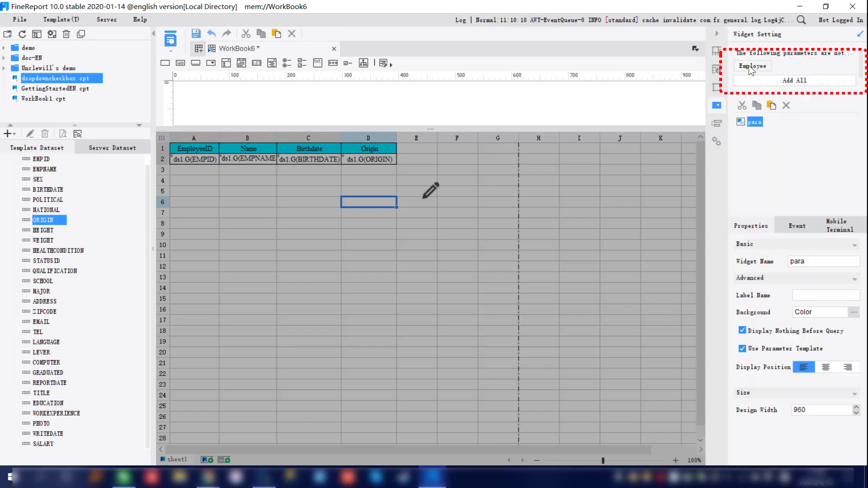
{"action": "left_click", "coordinate": [760, 86]}
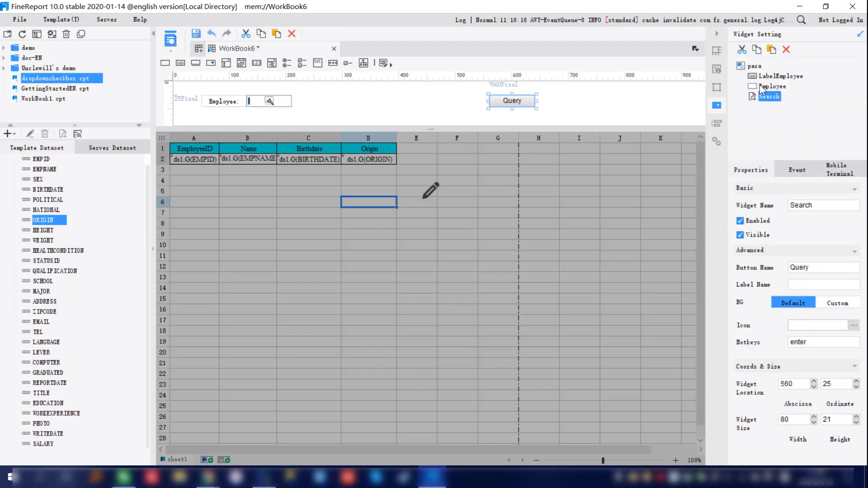
{"action": "left_click", "coordinate": [270, 101]}
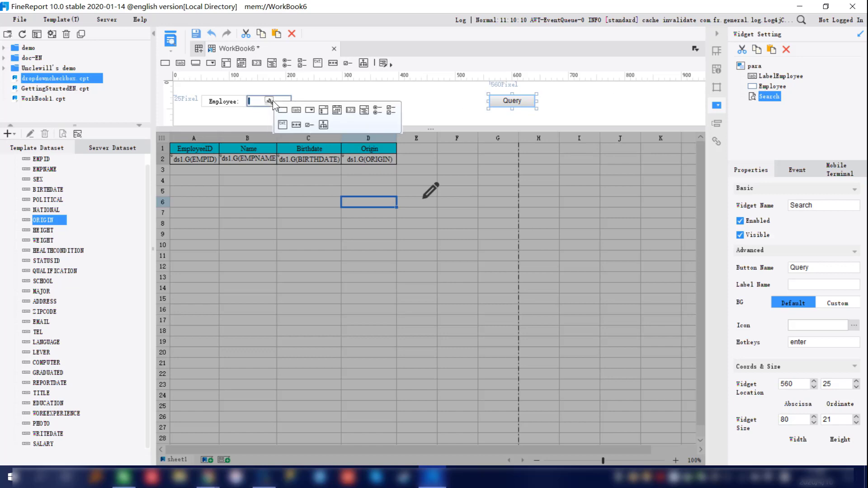
{"action": "left_click", "coordinate": [324, 116]}
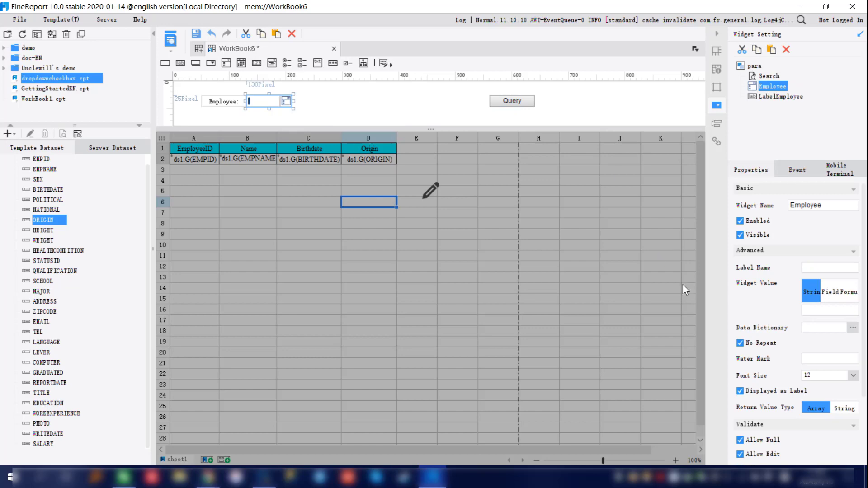
{"action": "scroll", "coordinate": [787, 253], "scroll_direction": "down", "scroll_amount": 2}
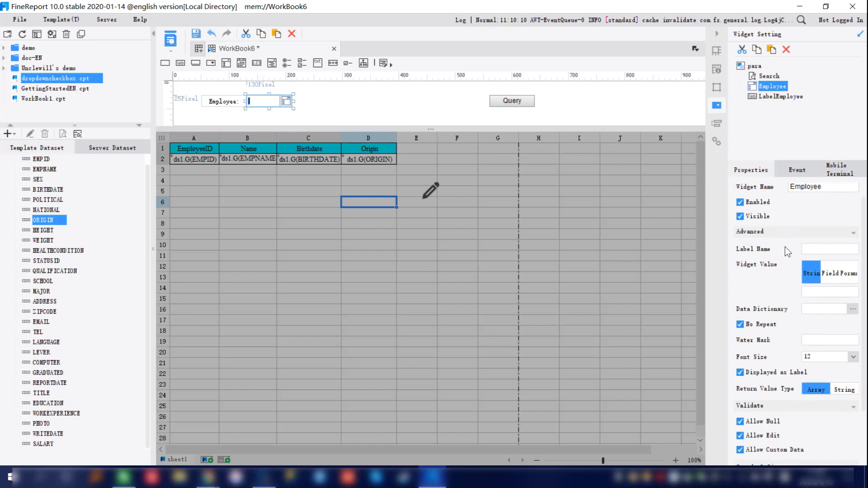
{"action": "scroll", "coordinate": [794, 317], "scroll_direction": "down", "scroll_amount": 1}
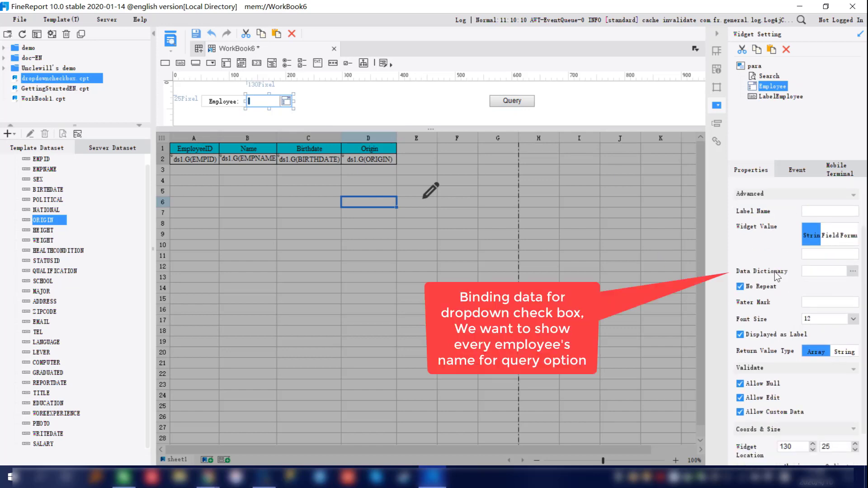
Step: Set the Employee widget's data dictionary source to the FRDemoEN database's EMPLOYEE table
{"action": "left_click", "coordinate": [854, 272]}
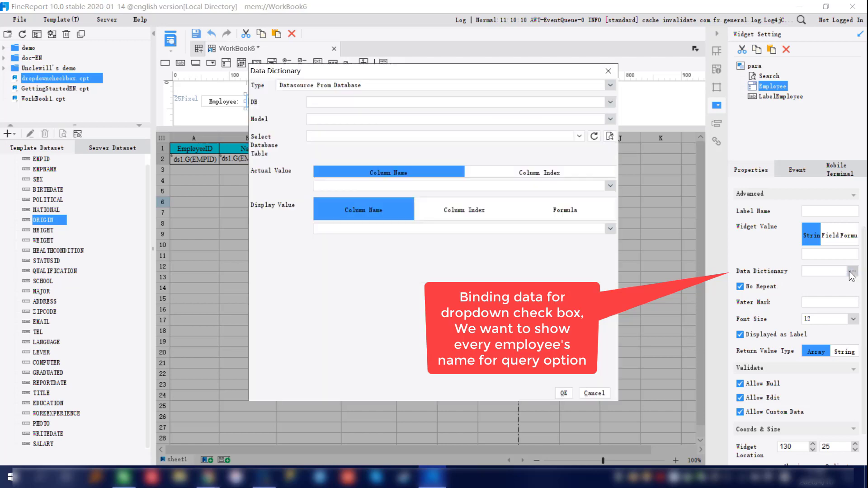
{"action": "left_click", "coordinate": [362, 101]}
{"action": "left_click", "coordinate": [361, 92]}
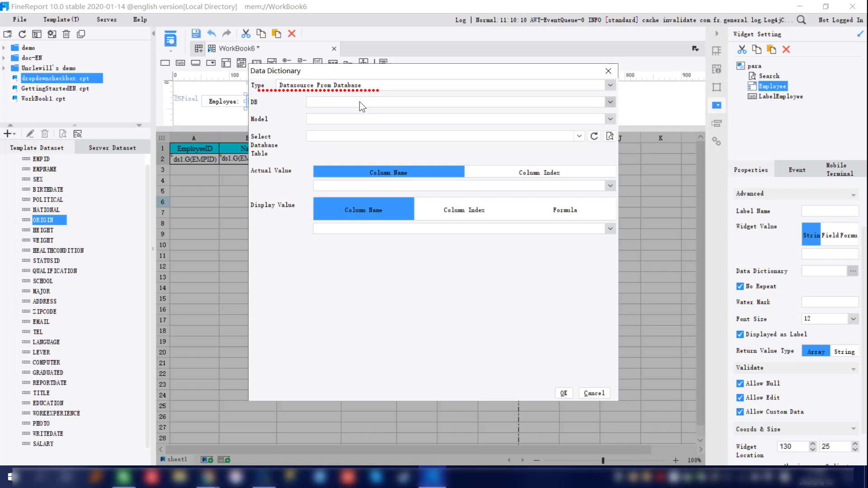
{"action": "left_click", "coordinate": [360, 102]}
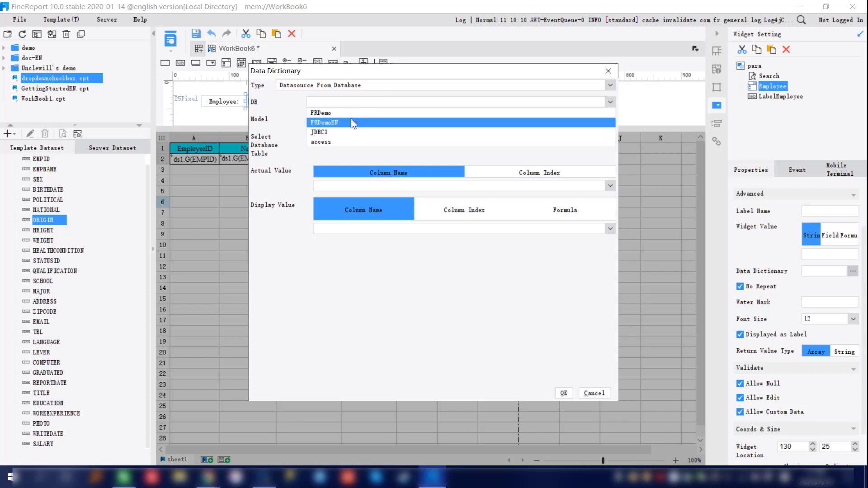
{"action": "left_click", "coordinate": [349, 119]}
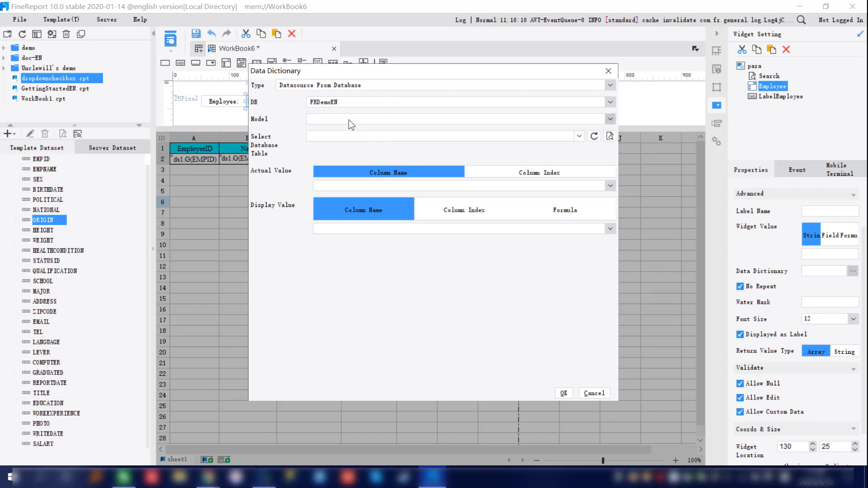
{"action": "left_click", "coordinate": [421, 136]}
{"action": "type", "text": "e"}
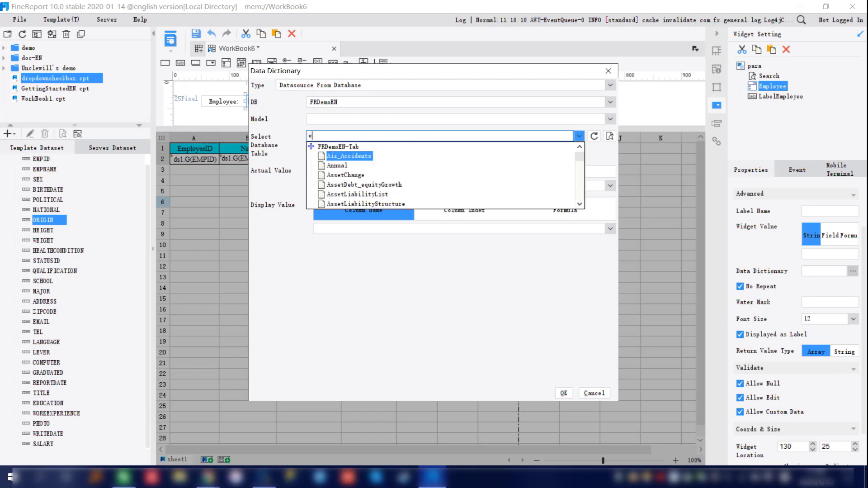
{"action": "type", "text": "m"}
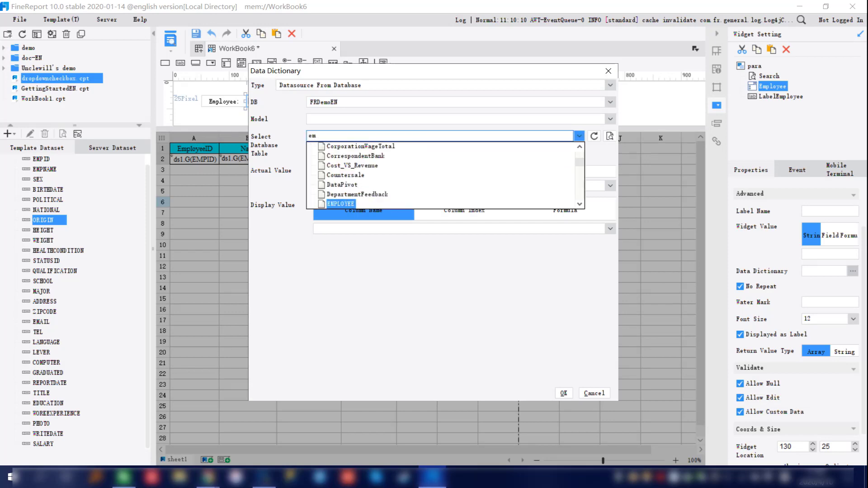
{"action": "left_click", "coordinate": [339, 204]}
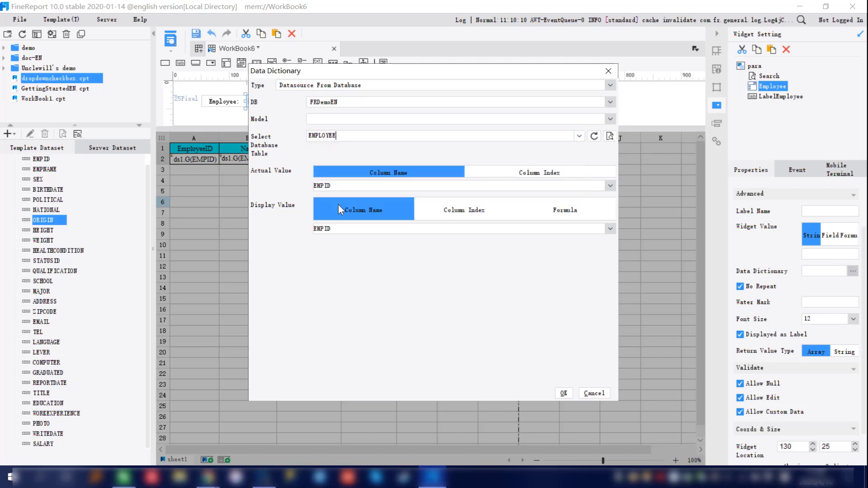
Step: Use EMPID as the actual value and EMPNAME as the display value, and confirm
{"action": "left_click", "coordinate": [351, 187]}
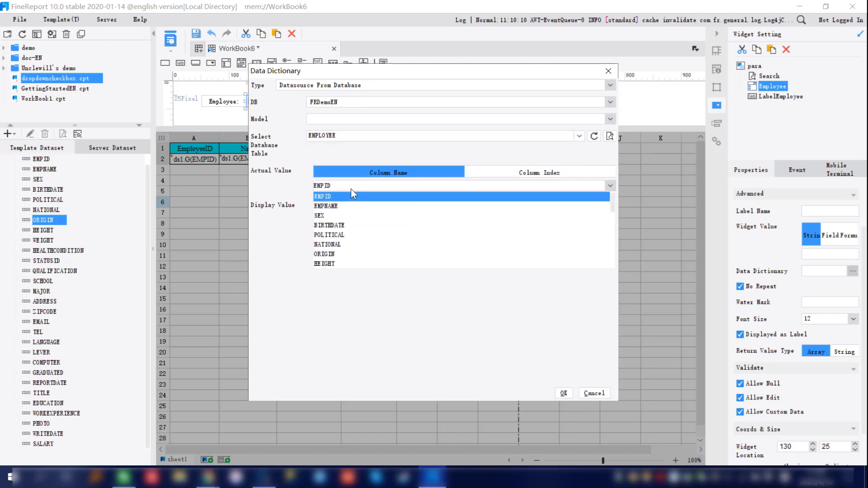
{"action": "left_click", "coordinate": [327, 199]}
{"action": "left_click", "coordinate": [338, 228]}
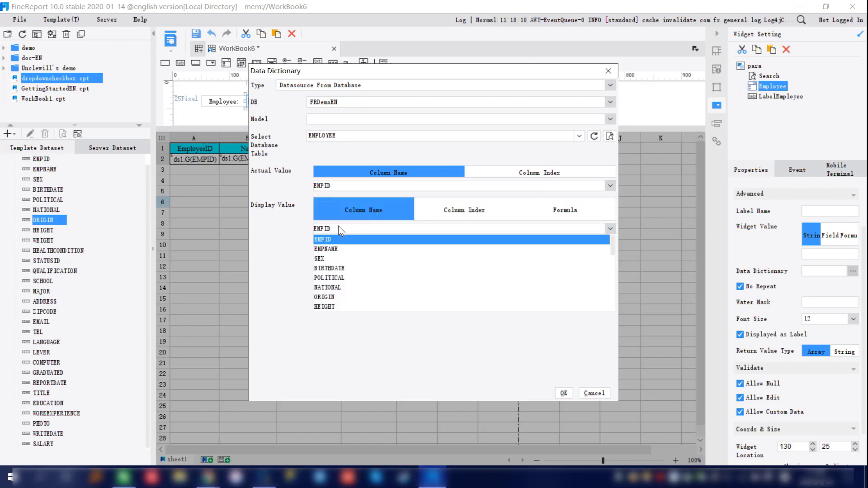
{"action": "left_click", "coordinate": [328, 249]}
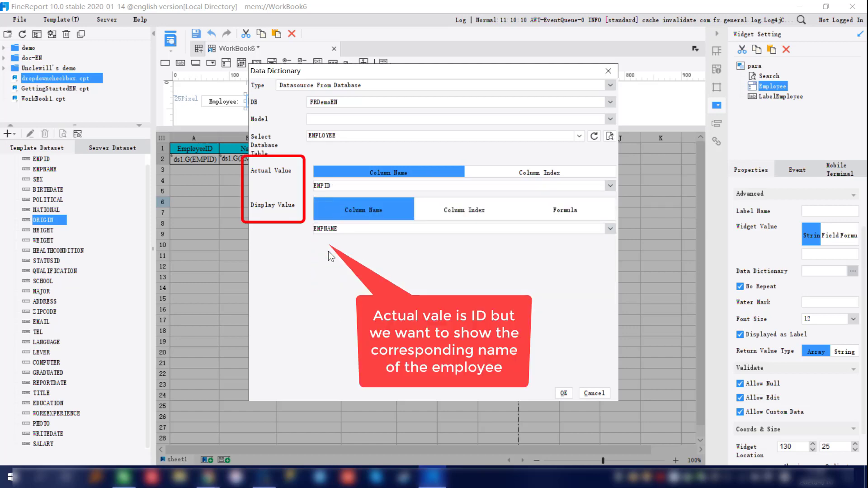
{"action": "left_click", "coordinate": [558, 388]}
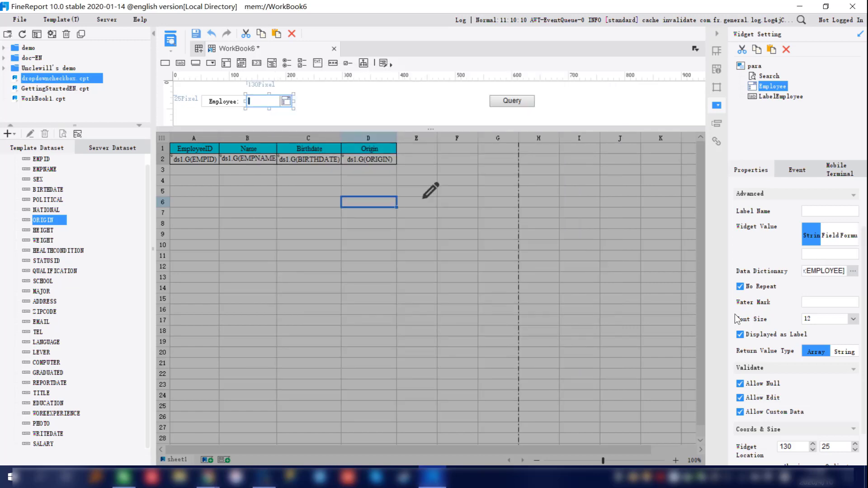
Step: Set the Employee return type to String with a ',' separator, then begin saving WorkBook6.cpt
{"action": "scroll", "coordinate": [773, 333], "scroll_direction": "down", "scroll_amount": 2}
{"action": "left_click", "coordinate": [839, 312]}
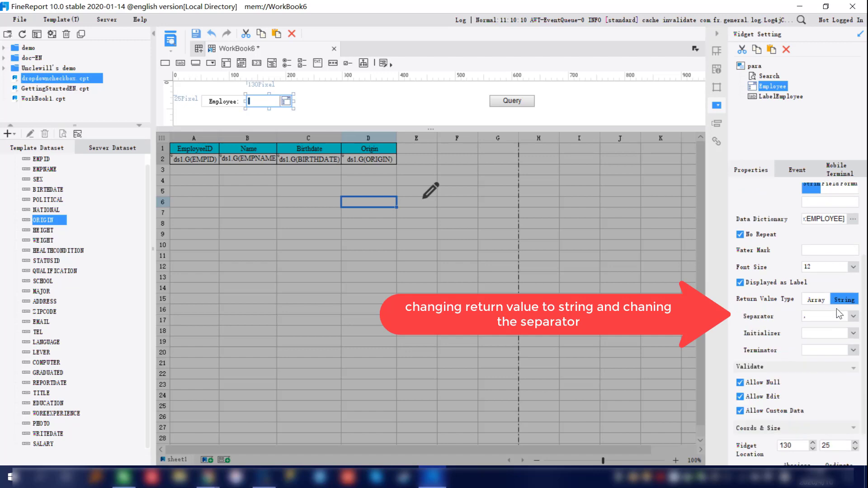
{"action": "left_click", "coordinate": [822, 315]}
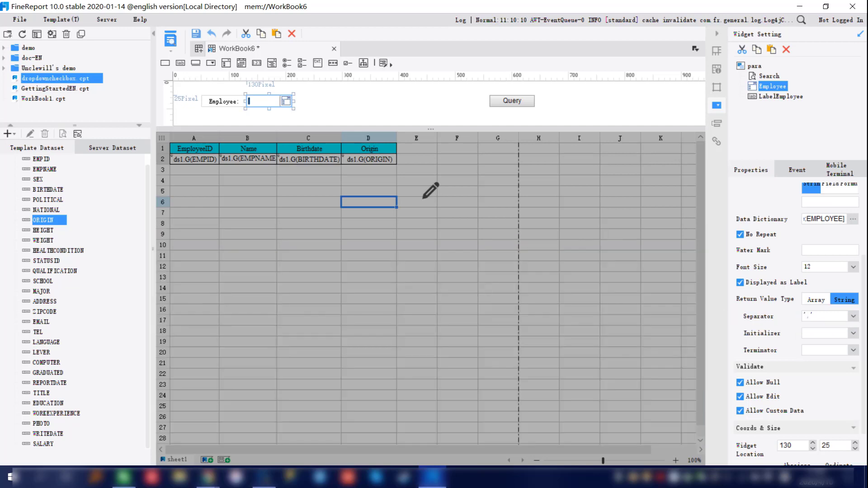
{"action": "scroll", "coordinate": [796, 316], "scroll_direction": "down", "scroll_amount": 2}
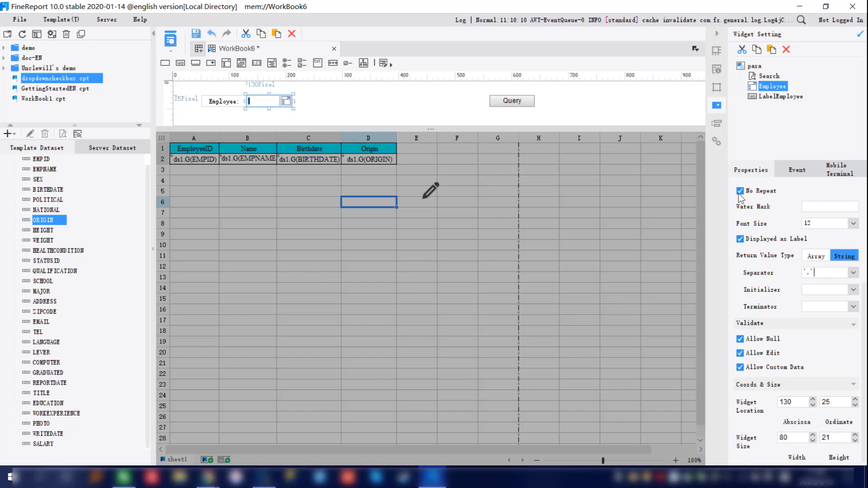
{"action": "left_click", "coordinate": [197, 34]}
{"action": "left_click", "coordinate": [406, 375]}
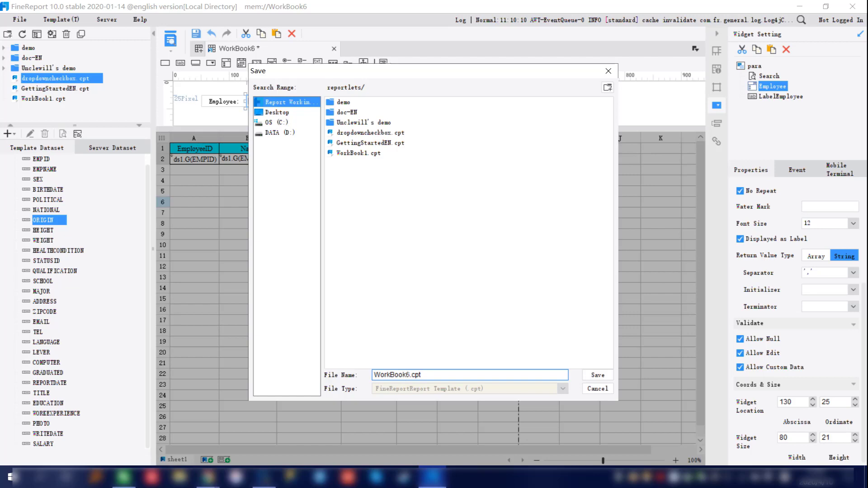
Step: Replace the default WorkBook6 name with 'Dropdown checkbox', save the template, and return to the report grid
{"action": "key", "text": "BackSpace"}
{"action": "key", "text": "BackSpace"}
{"action": "key", "text": "BackSpace"}
{"action": "key", "text": "BackSpace"}
{"action": "key", "text": "BackSpace"}
{"action": "key", "text": "BackSpace"}
{"action": "key", "text": "BackSpace"}
{"action": "key", "text": "BackSpace"}
{"action": "key", "text": "BackSpace"}
{"action": "type", "text": "Dropdown checkbox"}
{"action": "left_click", "coordinate": [592, 371]}
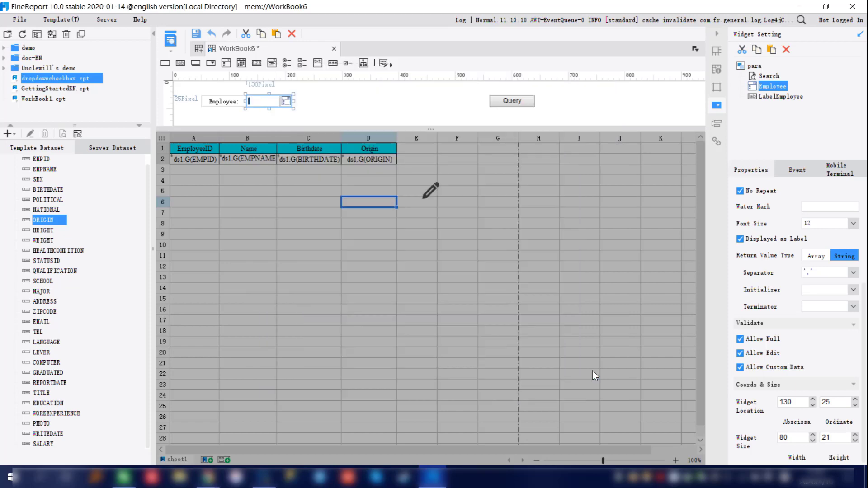
{"action": "left_click", "coordinate": [430, 192]}
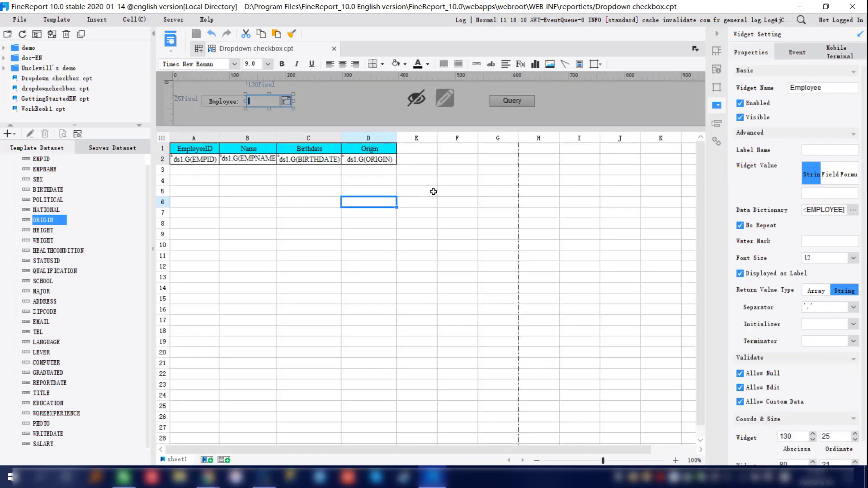
Step: Preview the report in maximized Chrome and query the Employee filter for Janet alone
{"action": "left_click", "coordinate": [175, 39]}
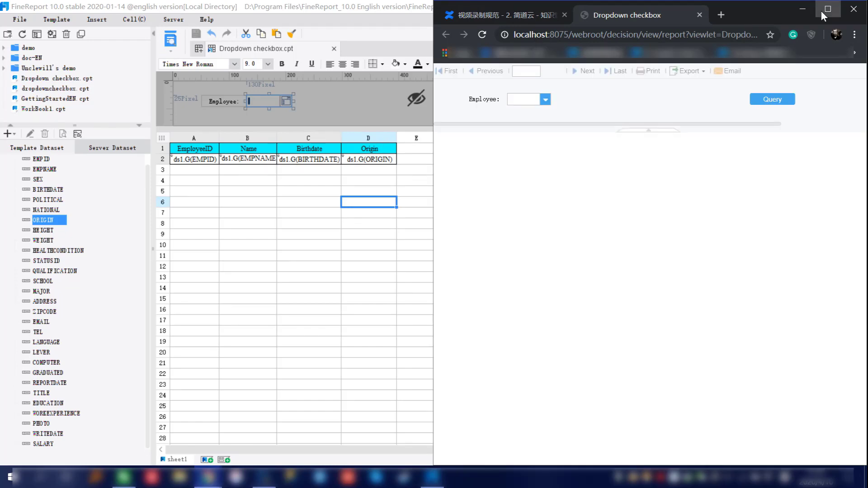
{"action": "left_click", "coordinate": [825, 11]}
{"action": "left_click", "coordinate": [112, 99]}
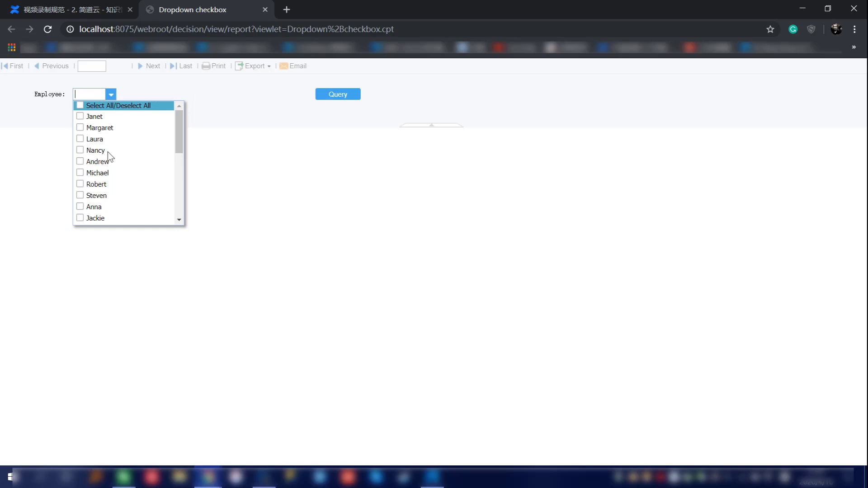
{"action": "scroll", "coordinate": [168, 130], "scroll_direction": "down", "scroll_amount": 1}
{"action": "scroll", "coordinate": [165, 128], "scroll_direction": "down", "scroll_amount": 5}
{"action": "scroll", "coordinate": [165, 127], "scroll_direction": "up", "scroll_amount": 6}
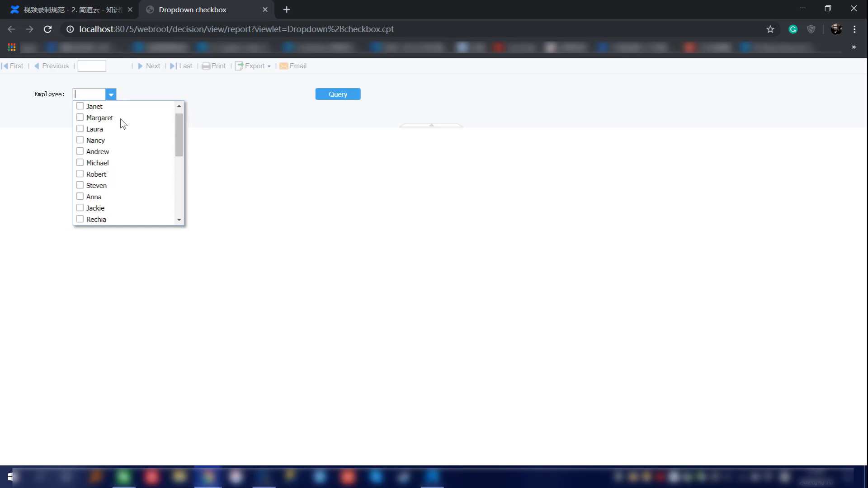
{"action": "left_click", "coordinate": [108, 117]}
{"action": "left_click", "coordinate": [334, 93]}
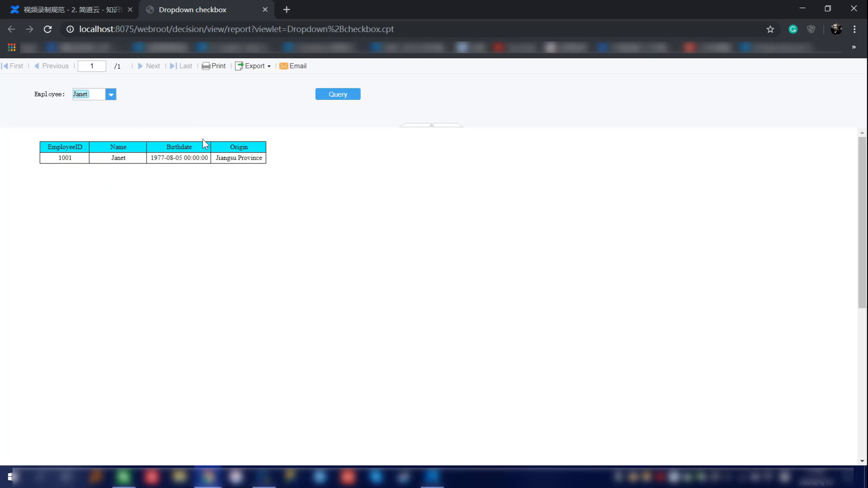
Step: Add Margaret and Laura to the Employee selection and query the three employees
{"action": "left_click", "coordinate": [109, 97]}
{"action": "left_click", "coordinate": [92, 128]}
{"action": "left_click", "coordinate": [94, 140]}
{"action": "left_click", "coordinate": [325, 95]}
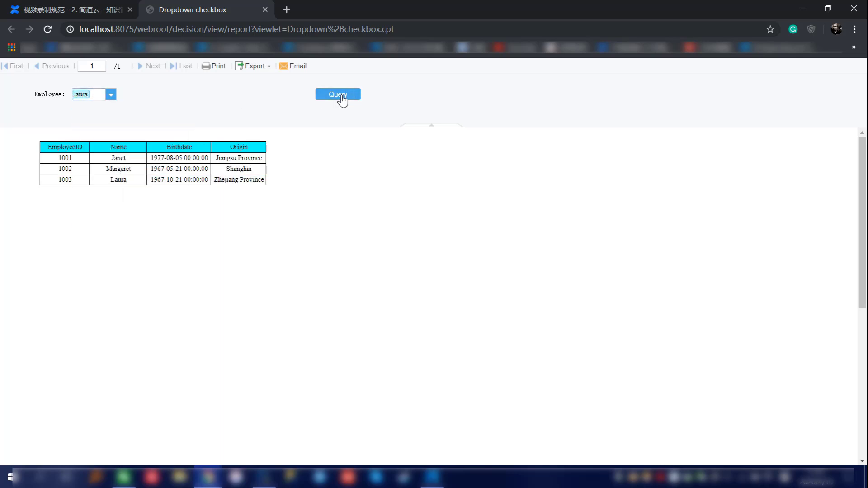
Step: Add Sheep to the selected employees and rerun the query
{"action": "left_click", "coordinate": [116, 98]}
{"action": "scroll", "coordinate": [100, 135], "scroll_direction": "down", "scroll_amount": 5}
{"action": "left_click", "coordinate": [105, 175]}
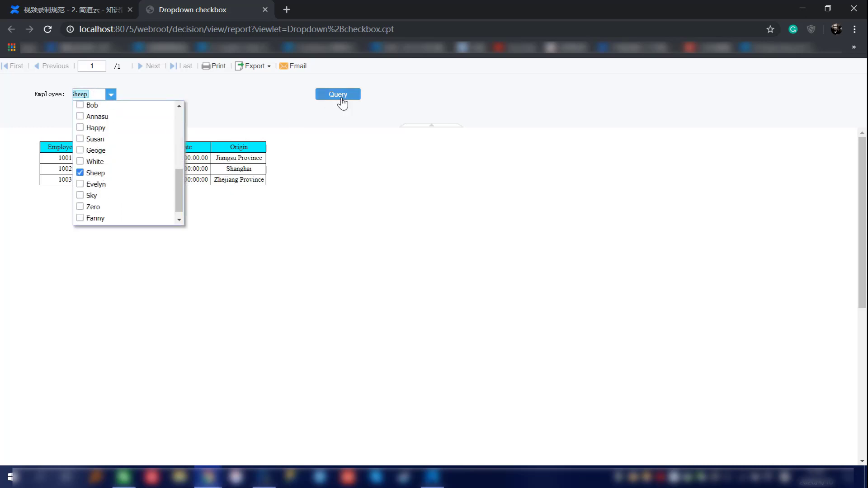
{"action": "left_click", "coordinate": [340, 99]}
Step: Select all employees and query, listing every row down to Jack (ID 123)
{"action": "left_click", "coordinate": [111, 98]}
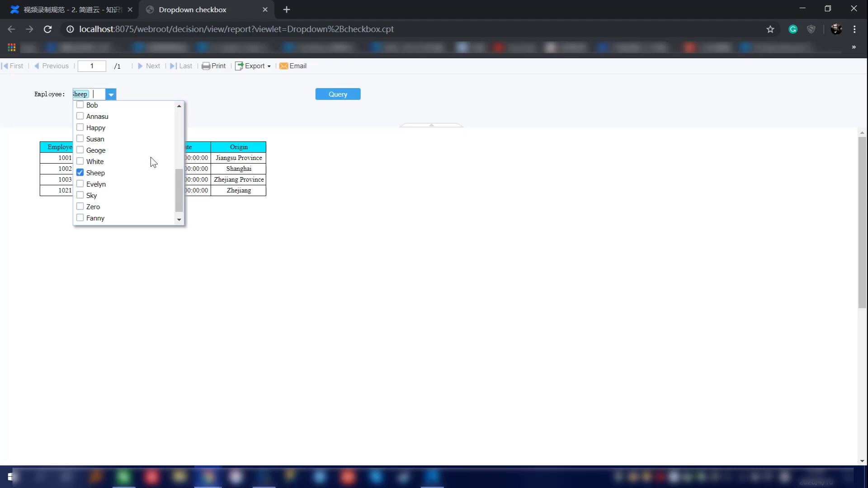
{"action": "scroll", "coordinate": [149, 159], "scroll_direction": "up", "scroll_amount": 5}
{"action": "left_click", "coordinate": [103, 107]}
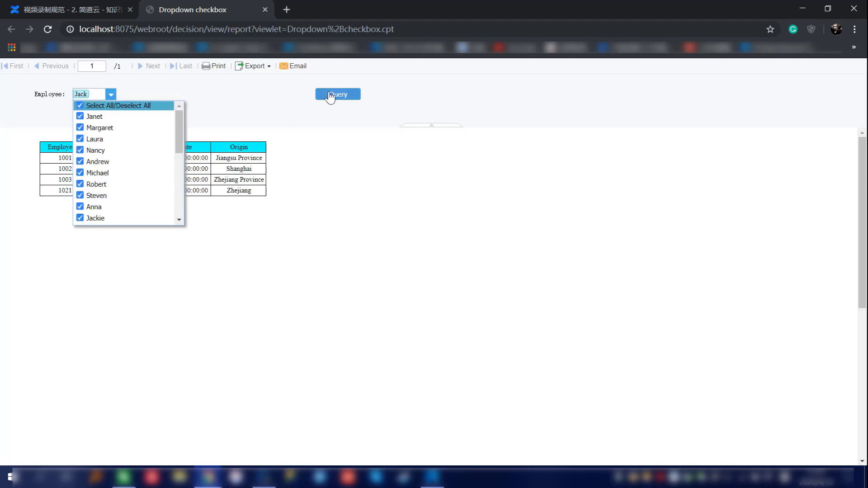
{"action": "left_click", "coordinate": [326, 101]}
{"action": "scroll", "coordinate": [275, 180], "scroll_direction": "down", "scroll_amount": 4}
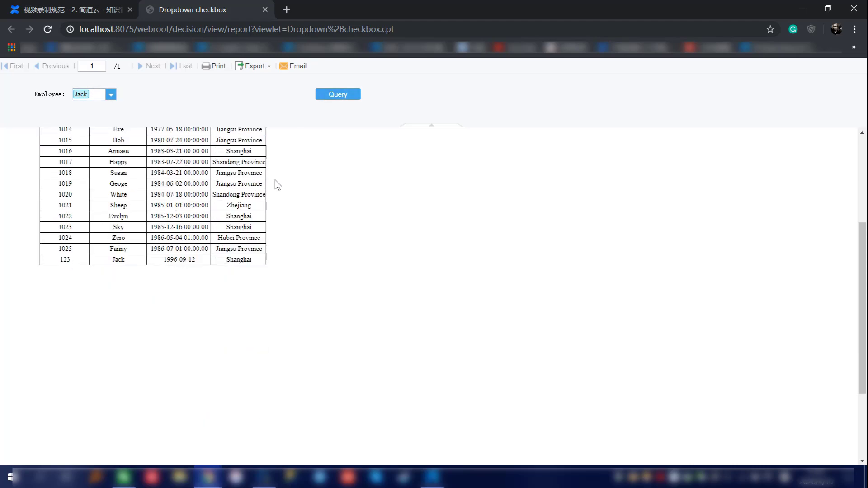